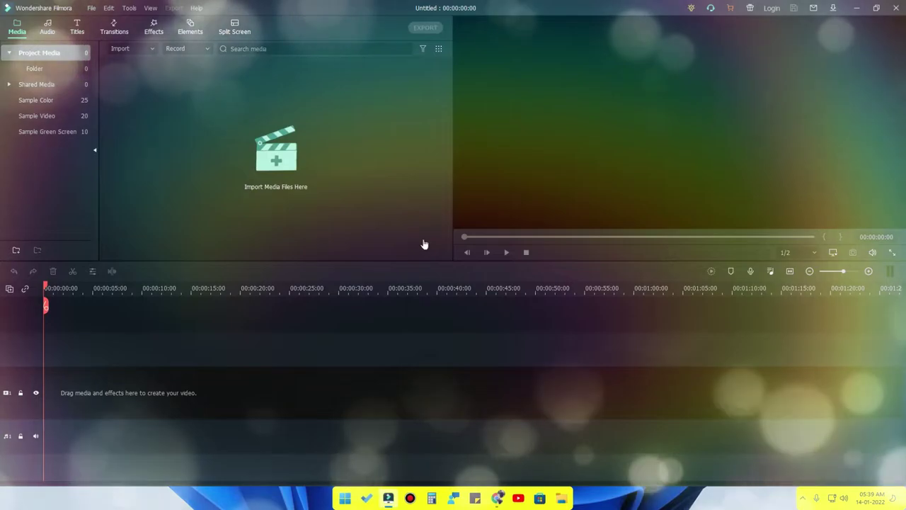
Step: Show the Windows desktop, hiding the empty Filmora project window
{"action": "key", "text": "super+d"}
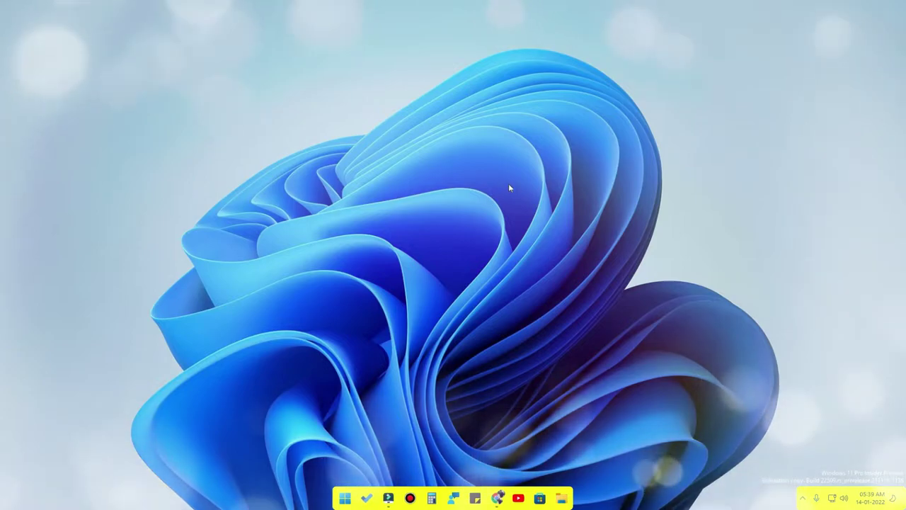
Step: Find the Microsoft PowerToys listing in Microsoft Store via a 'power' search, then minimize the Store
{"action": "left_click", "coordinate": [539, 499]}
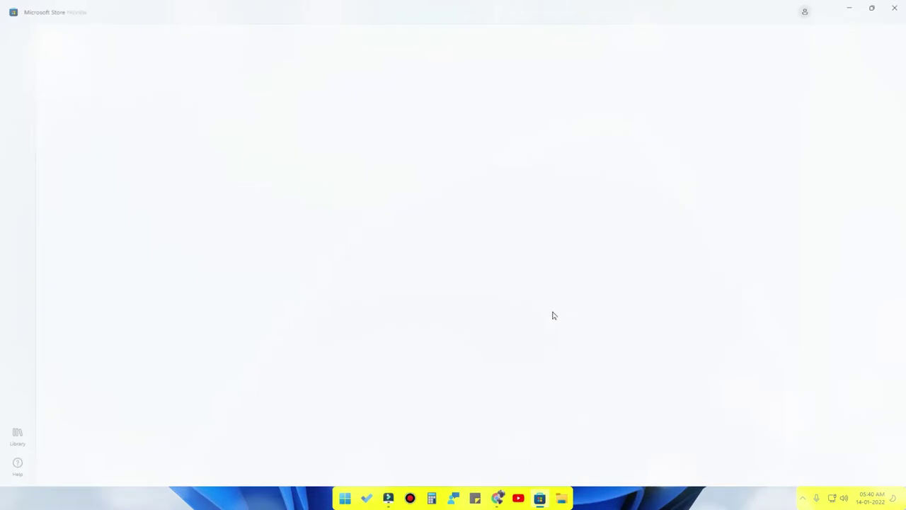
{"action": "left_click", "coordinate": [439, 12]}
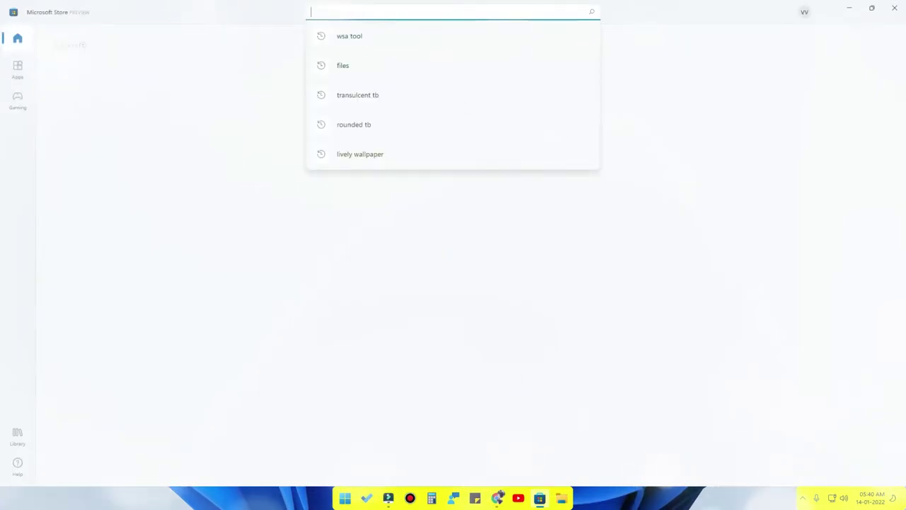
{"action": "type", "text": "power"}
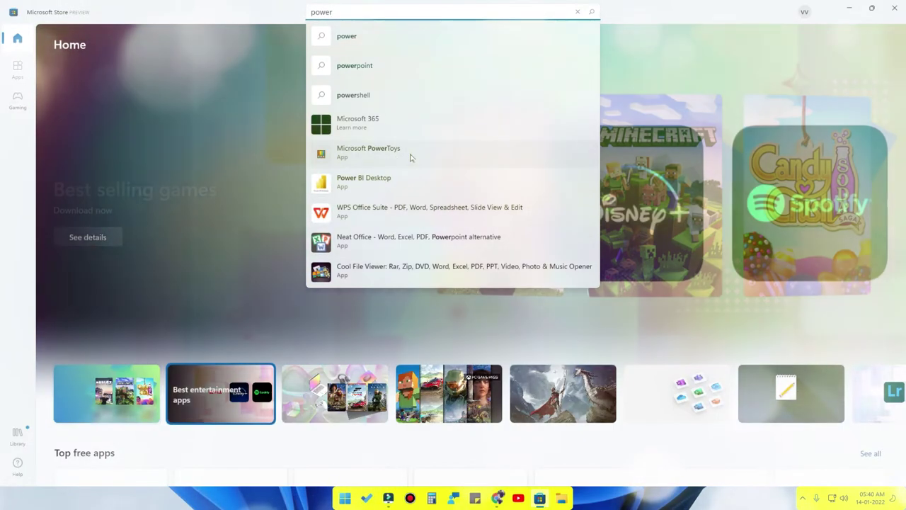
{"action": "left_click", "coordinate": [410, 154]}
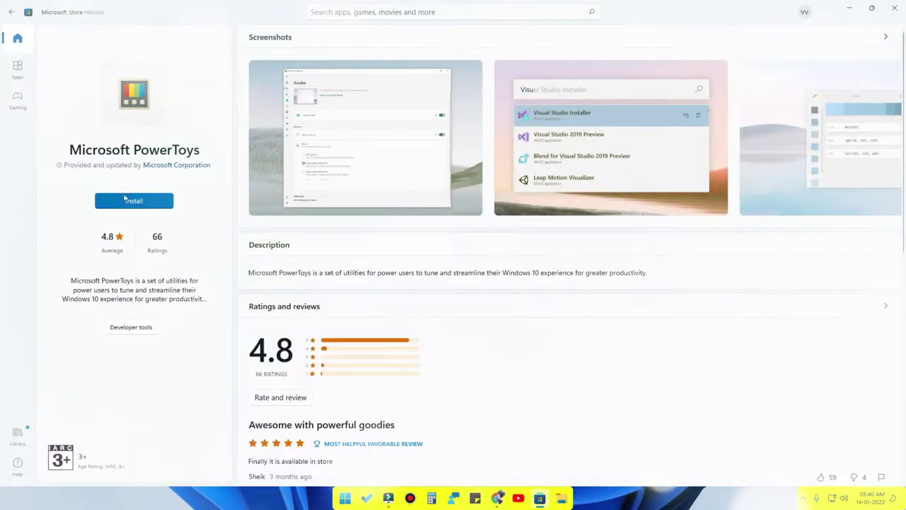
{"action": "left_click", "coordinate": [849, 8]}
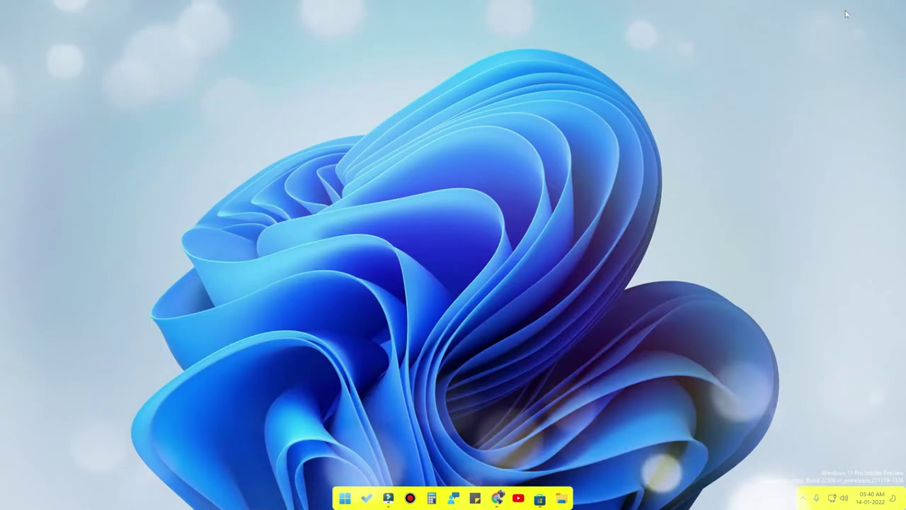
Step: Launch PowerToys (Preview) by searching 'power' in the Start menu
{"action": "left_click", "coordinate": [345, 498]}
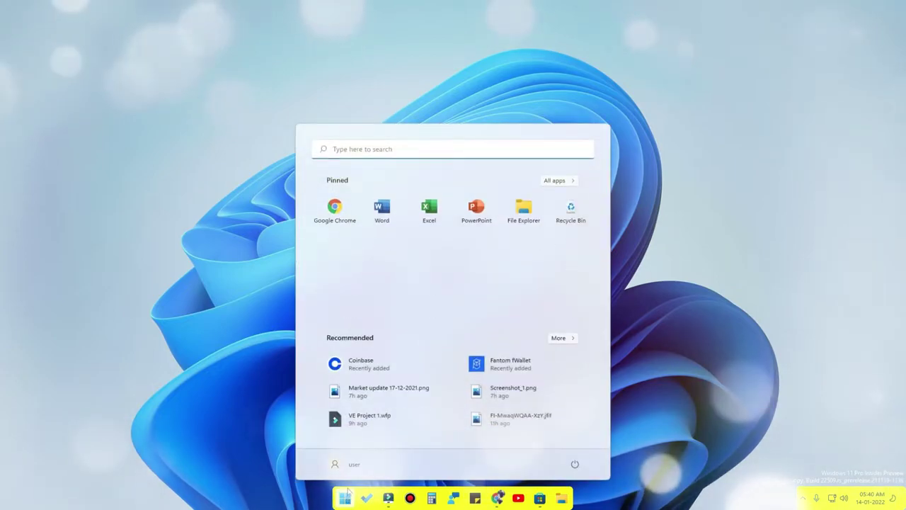
{"action": "left_click", "coordinate": [345, 498]}
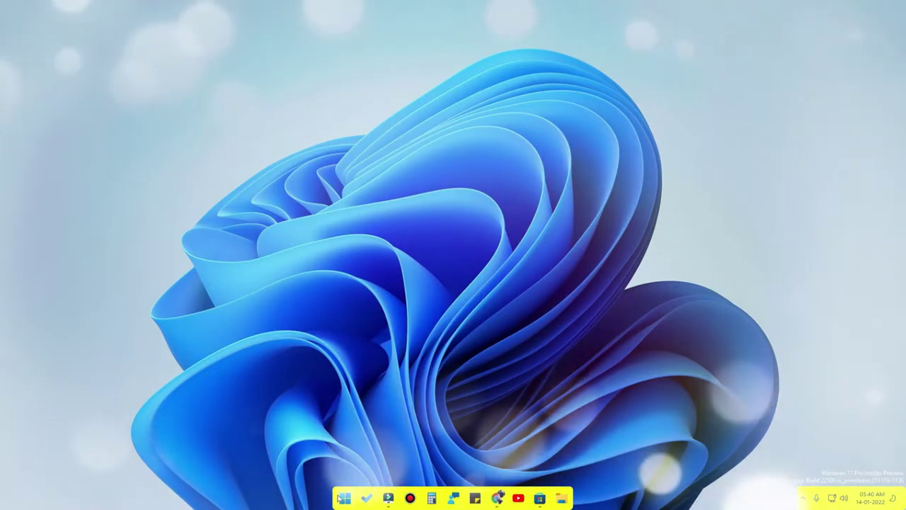
{"action": "left_click", "coordinate": [344, 498]}
{"action": "type", "text": "power"}
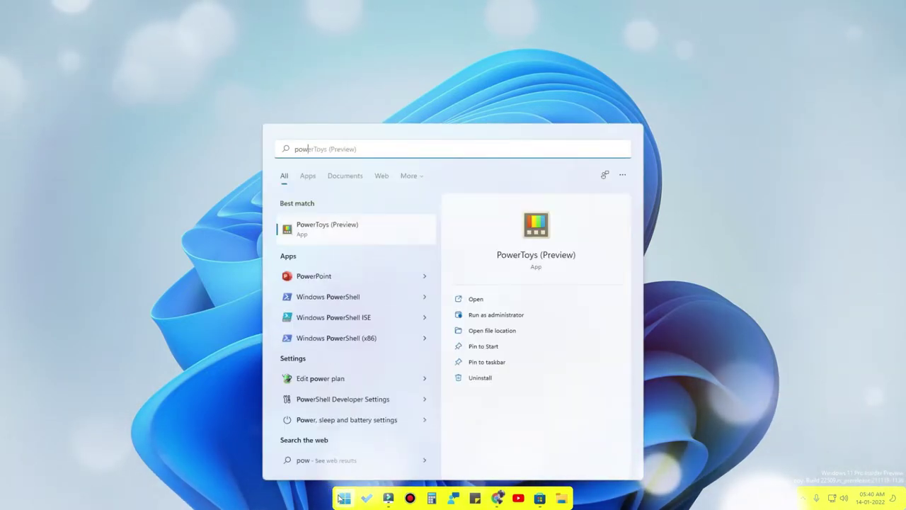
{"action": "left_click", "coordinate": [366, 225]}
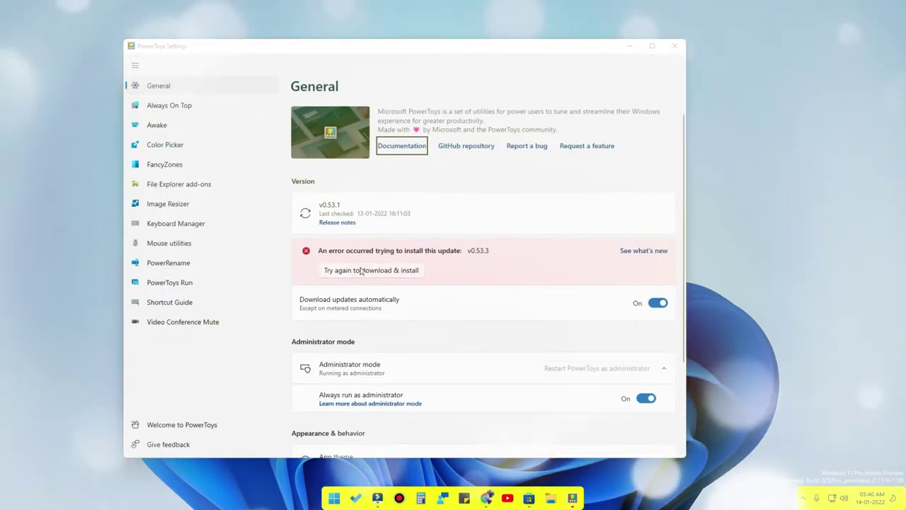
Step: Shift the PowerToys Settings window right and go to the Mouse utilities page
{"action": "left_click_drag", "start_coordinate": [478, 49], "coordinate": [531, 43]}
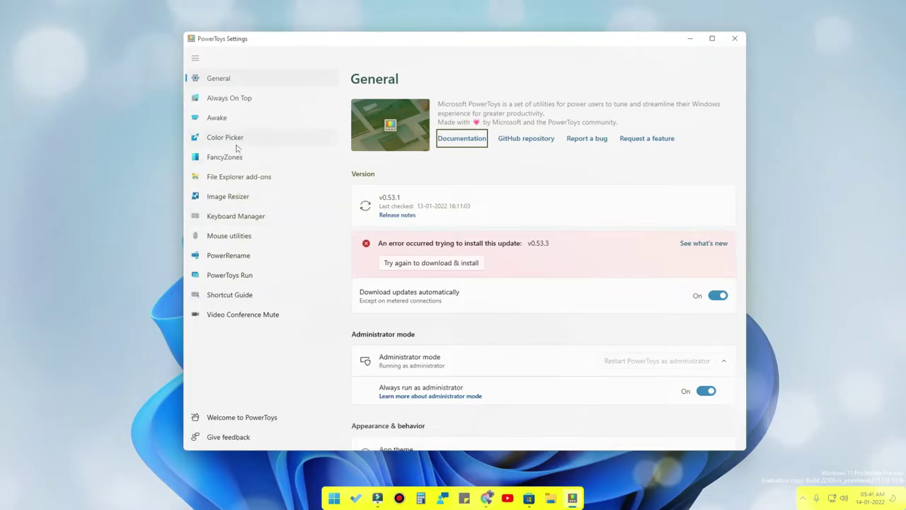
{"action": "left_click", "coordinate": [244, 239]}
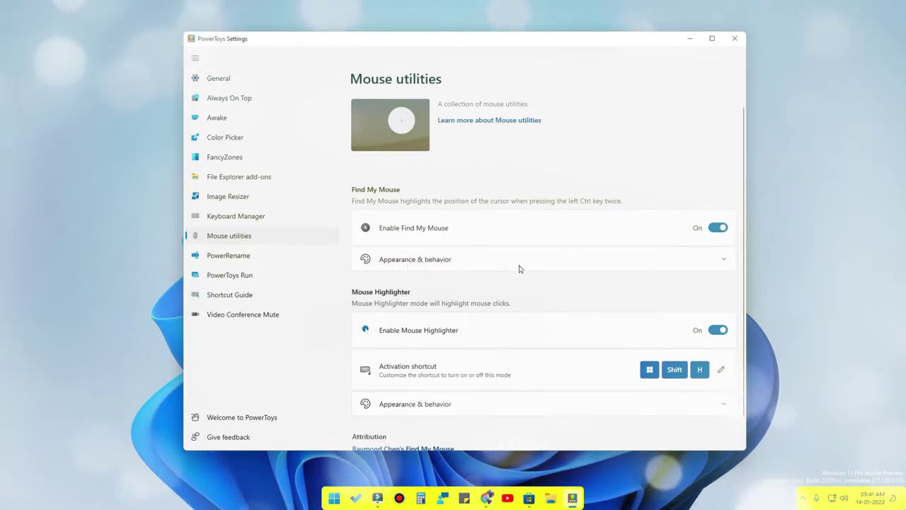
Step: Raise Find My Mouse's overlay opacity to 82% and trigger the spotlight to test it
{"action": "left_click", "coordinate": [445, 265]}
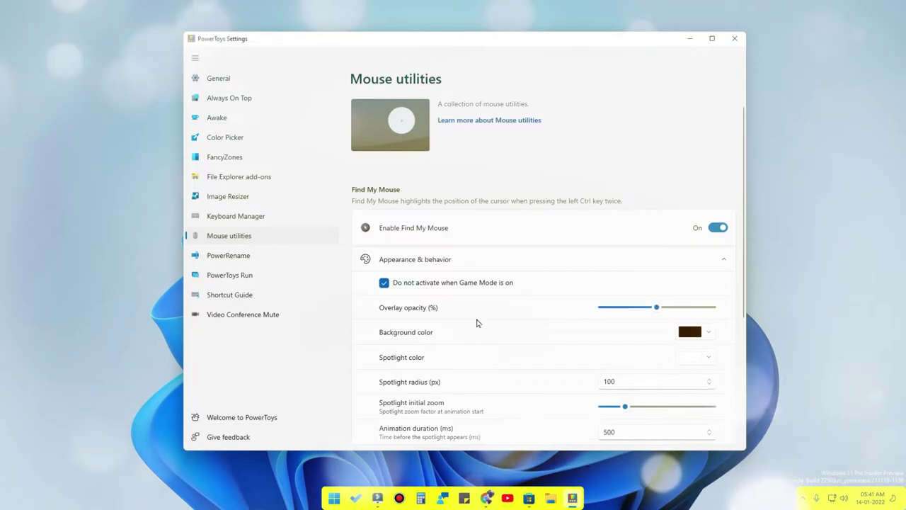
{"action": "left_click_drag", "start_coordinate": [696, 309], "coordinate": [693, 309]}
{"action": "key", "text": "ctrl"}
{"action": "key", "text": "ctrl"}
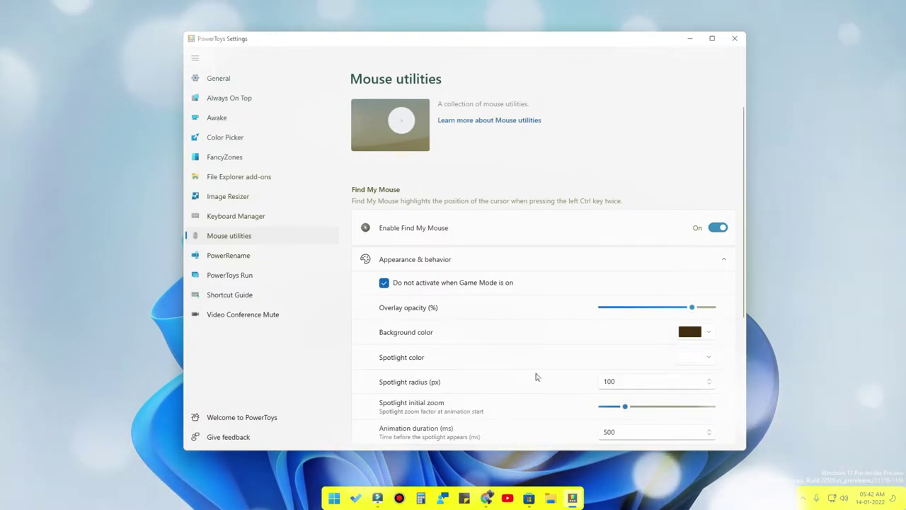
Step: Set the Find My Mouse spotlight colour to magenta #DA21FF and preview it
{"action": "left_click", "coordinate": [698, 357]}
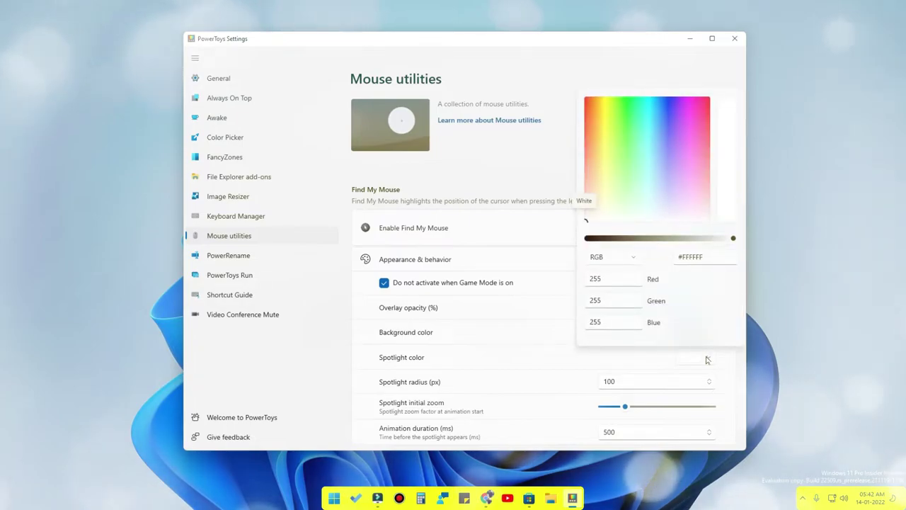
{"action": "left_click", "coordinate": [686, 114]}
{"action": "left_click", "coordinate": [613, 360]}
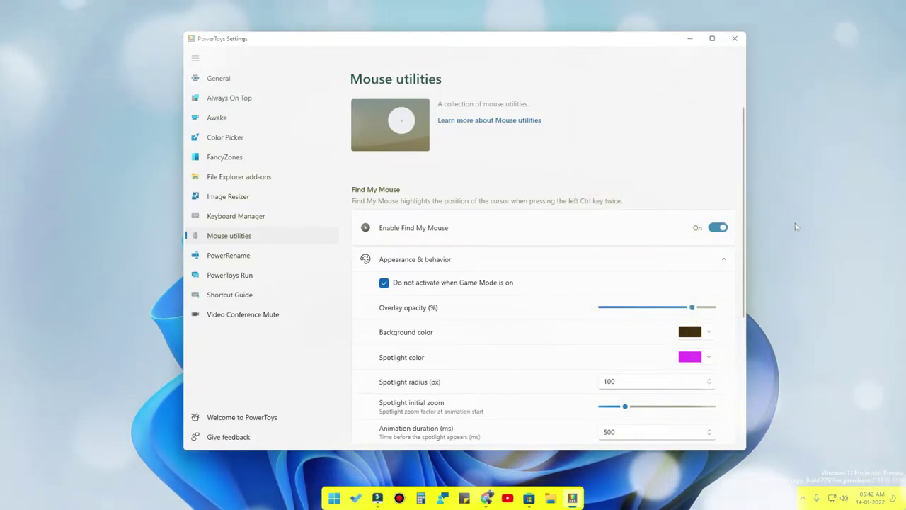
{"action": "key", "text": "ctrl"}
{"action": "key", "text": "ctrl"}
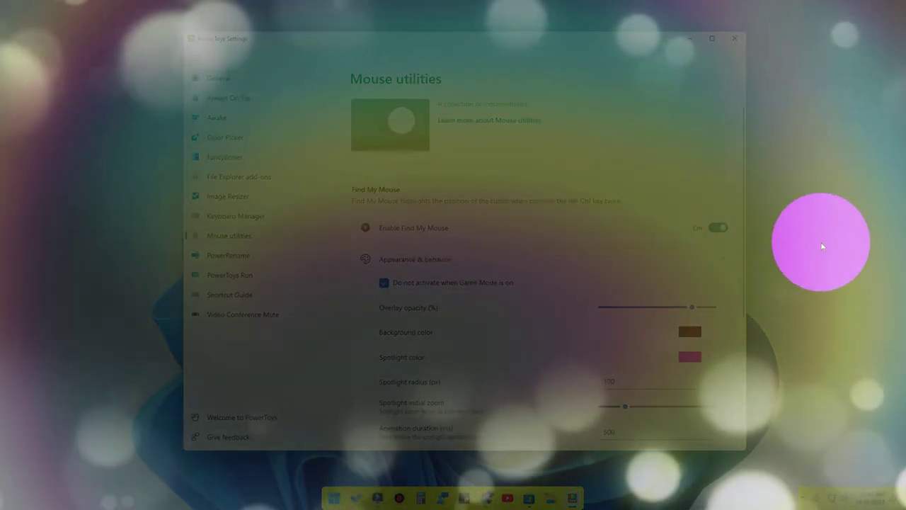
{"action": "left_click", "coordinate": [822, 246]}
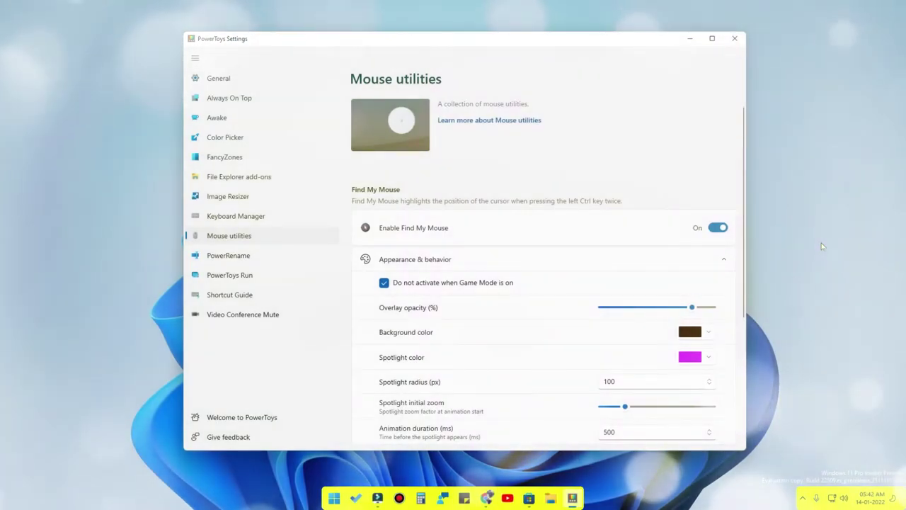
Step: Preview the spotlight again, confirm the magenta colour, and scroll down to Mouse Highlighter
{"action": "key", "text": "ctrl"}
{"action": "key", "text": "ctrl"}
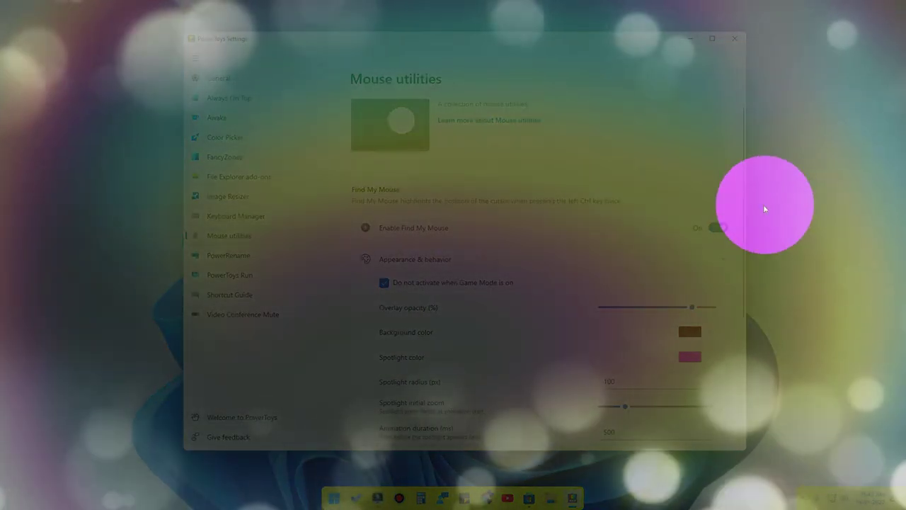
{"action": "left_click", "coordinate": [764, 207]}
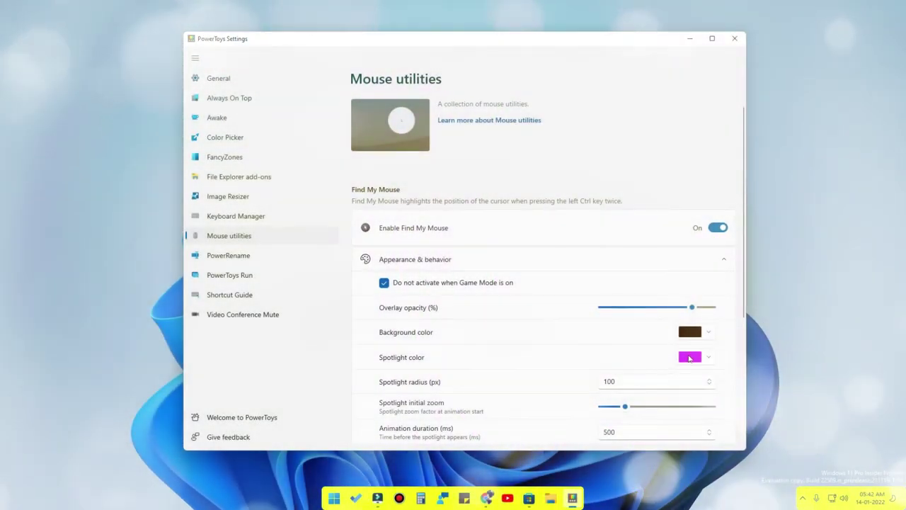
{"action": "left_click", "coordinate": [703, 358]}
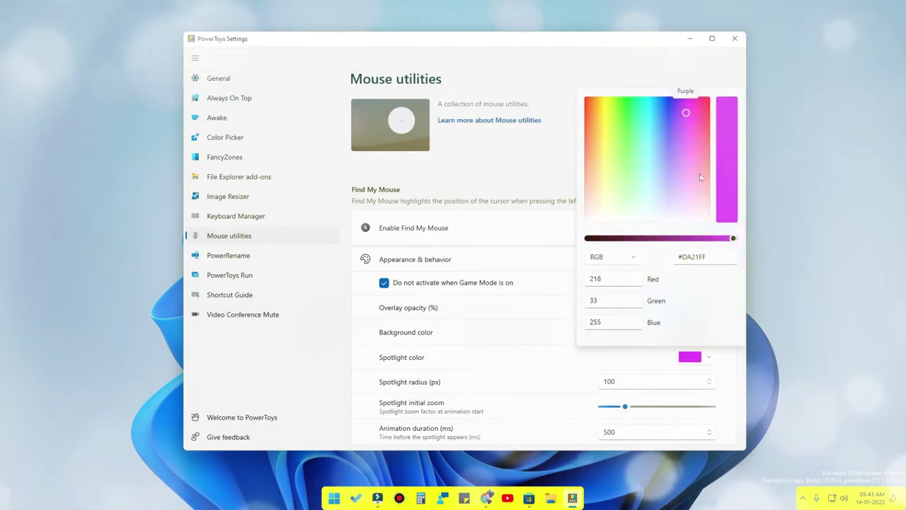
{"action": "left_click", "coordinate": [655, 360]}
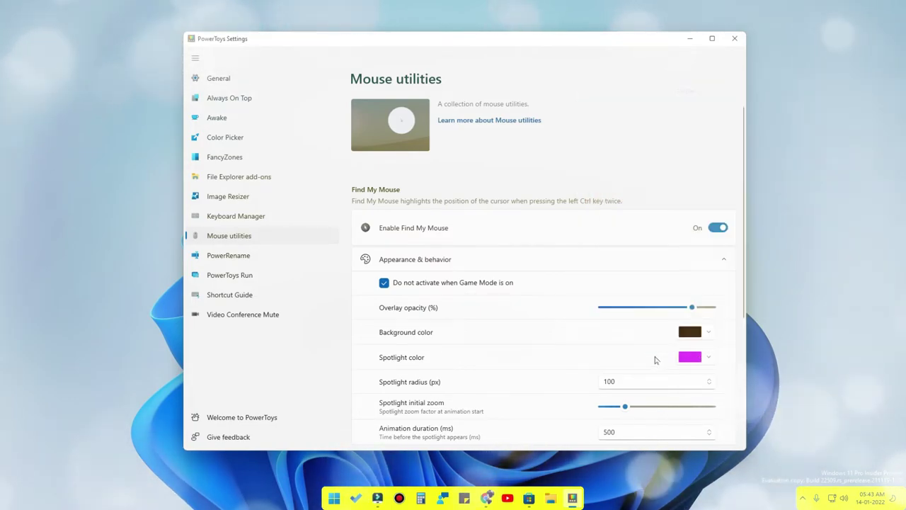
{"action": "scroll", "coordinate": [601, 326], "scroll_direction": "down", "scroll_amount": 3}
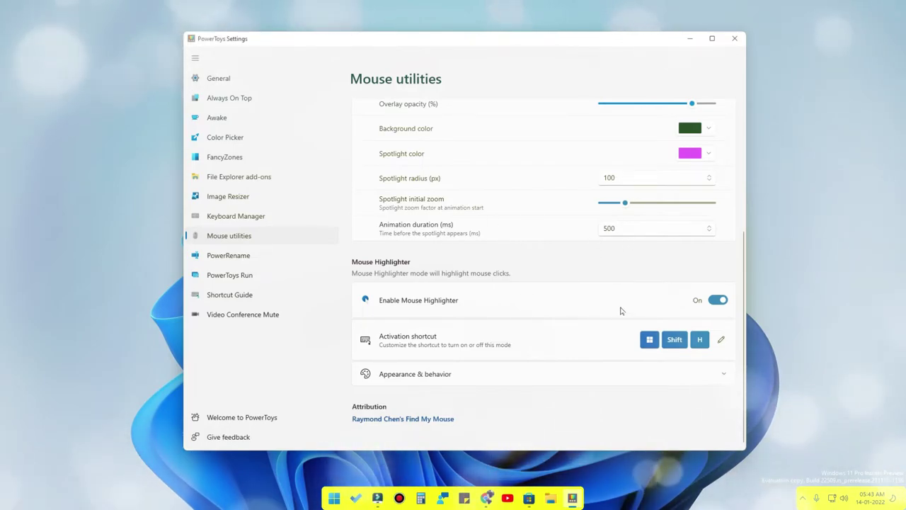
Step: Collapse Find My Mouse's appearance options and turn on Mouse Highlighter with Win+Shift+H
{"action": "scroll", "coordinate": [620, 315], "scroll_direction": "up", "scroll_amount": 3}
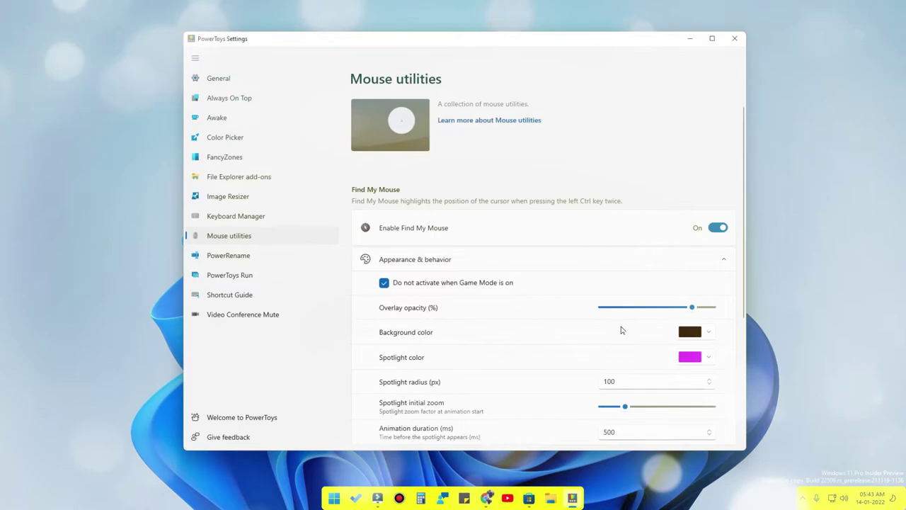
{"action": "left_click", "coordinate": [724, 259]}
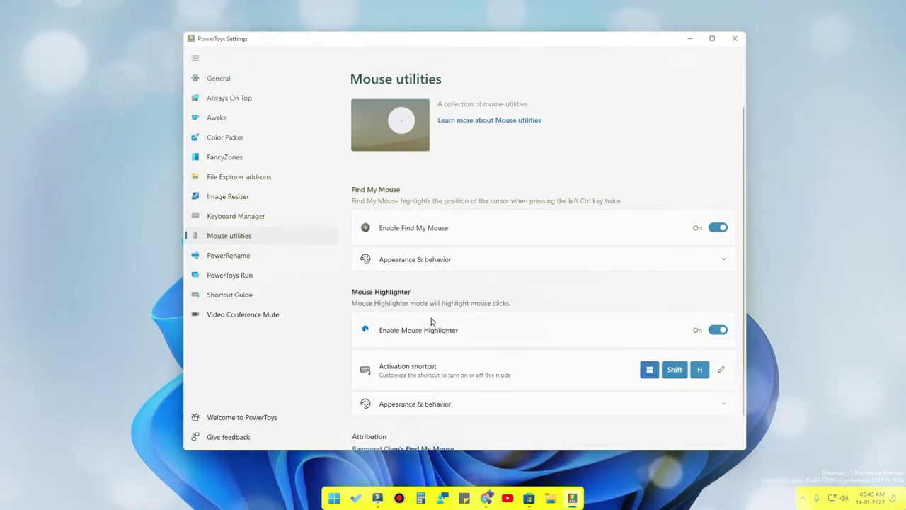
{"action": "key", "text": "super+shift+h"}
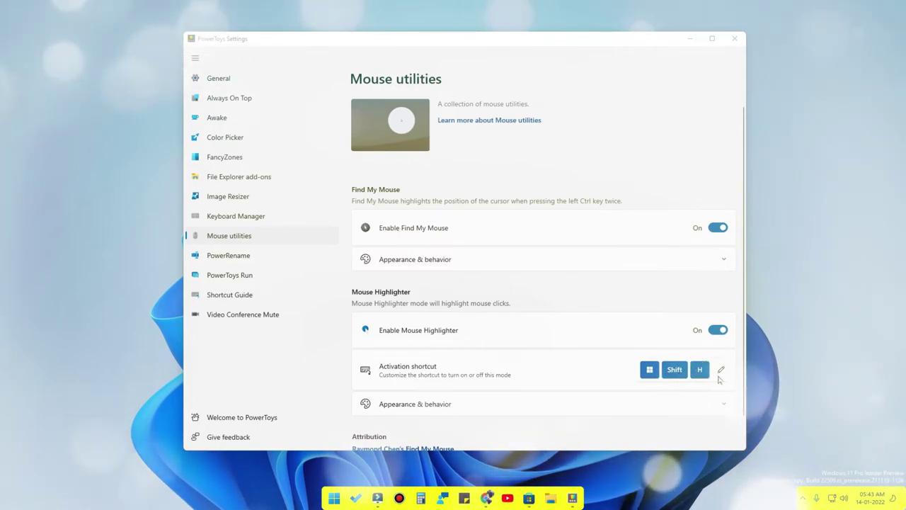
Step: Test the highlighter with two desktop right-clicks and expand its appearance settings
{"action": "right_click", "coordinate": [820, 152]}
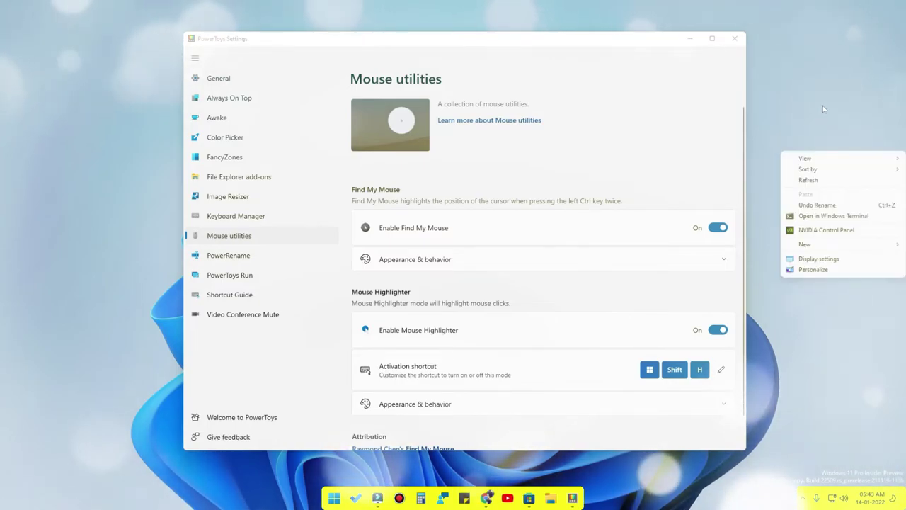
{"action": "right_click", "coordinate": [833, 67]}
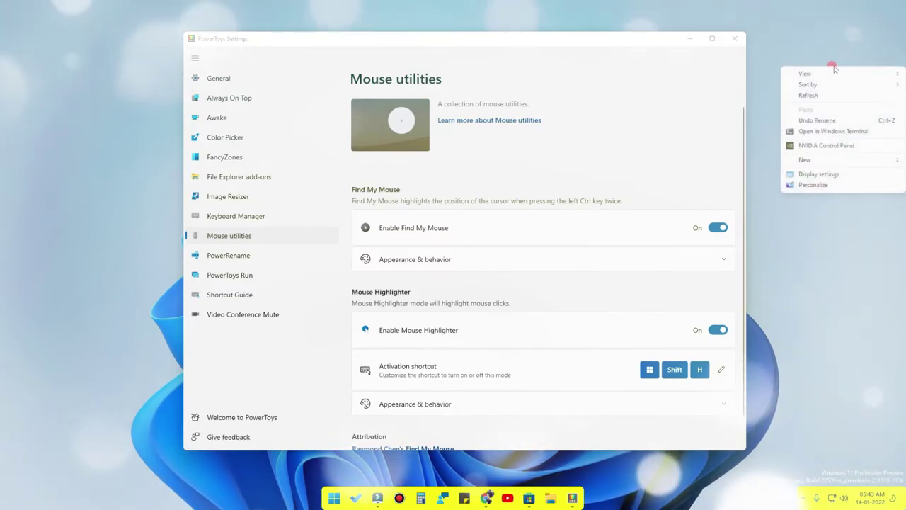
{"action": "left_click", "coordinate": [430, 404]}
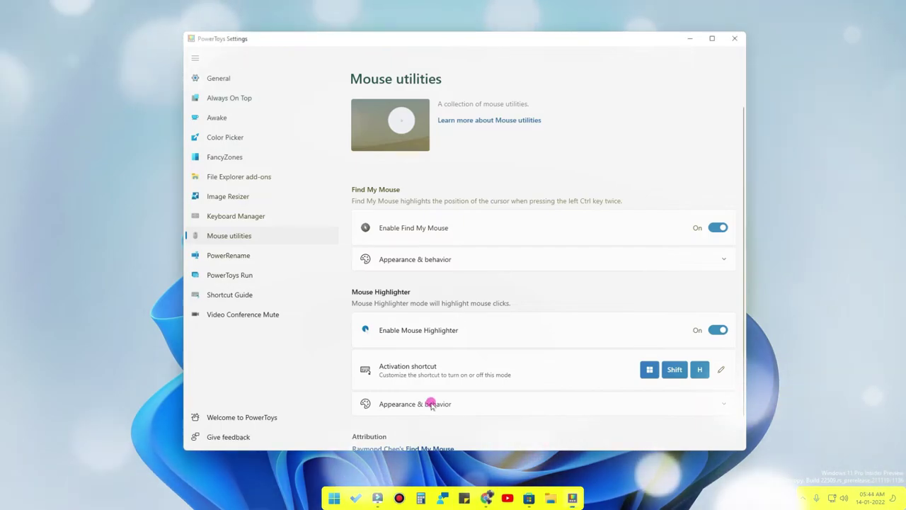
Step: Review and collapse Mouse Highlighter's appearance options, then test a right-click highlight on the desktop
{"action": "scroll", "coordinate": [521, 329], "scroll_direction": "down", "scroll_amount": 3}
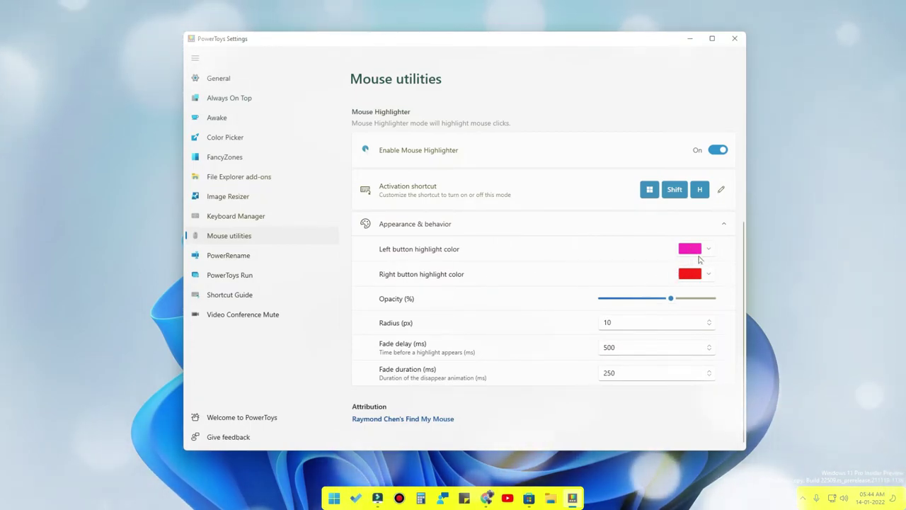
{"action": "left_click", "coordinate": [504, 233]}
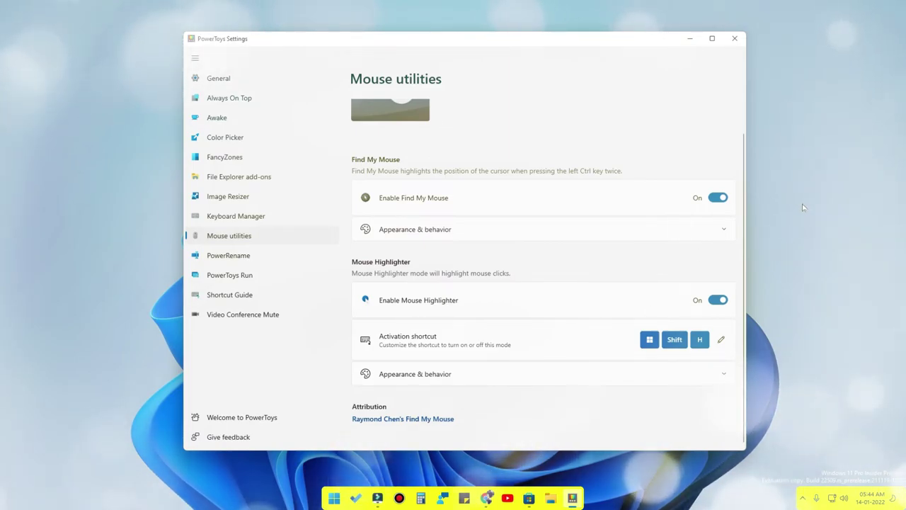
{"action": "right_click", "coordinate": [814, 174]}
{"action": "left_click", "coordinate": [874, 123]}
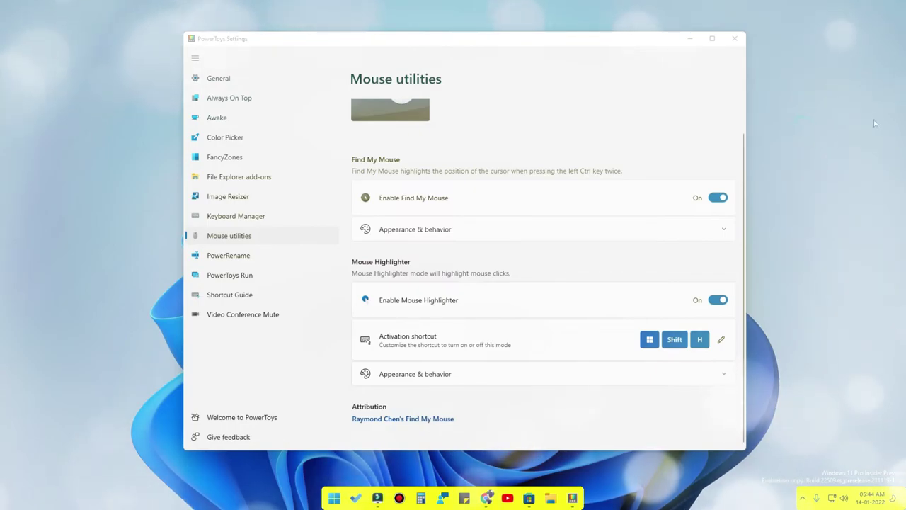